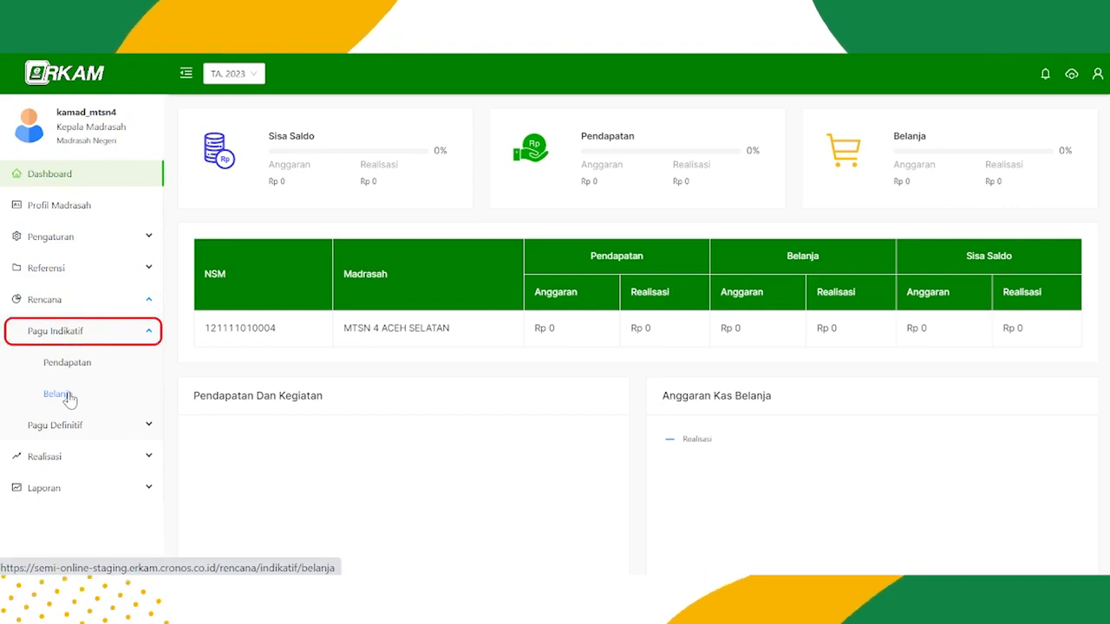
Open the Belanja page under Pagu Indikatif and start a new activity plan funded from Sumber Dana BOS
{"action": "left_click", "coordinate": [70, 397]}
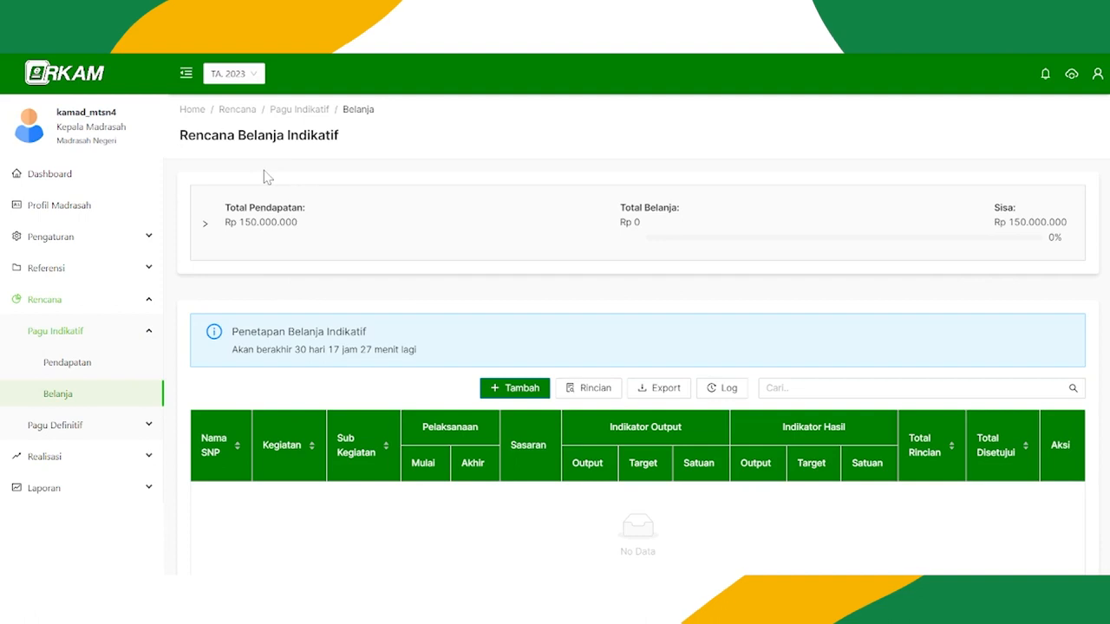
{"action": "left_click", "coordinate": [205, 227]}
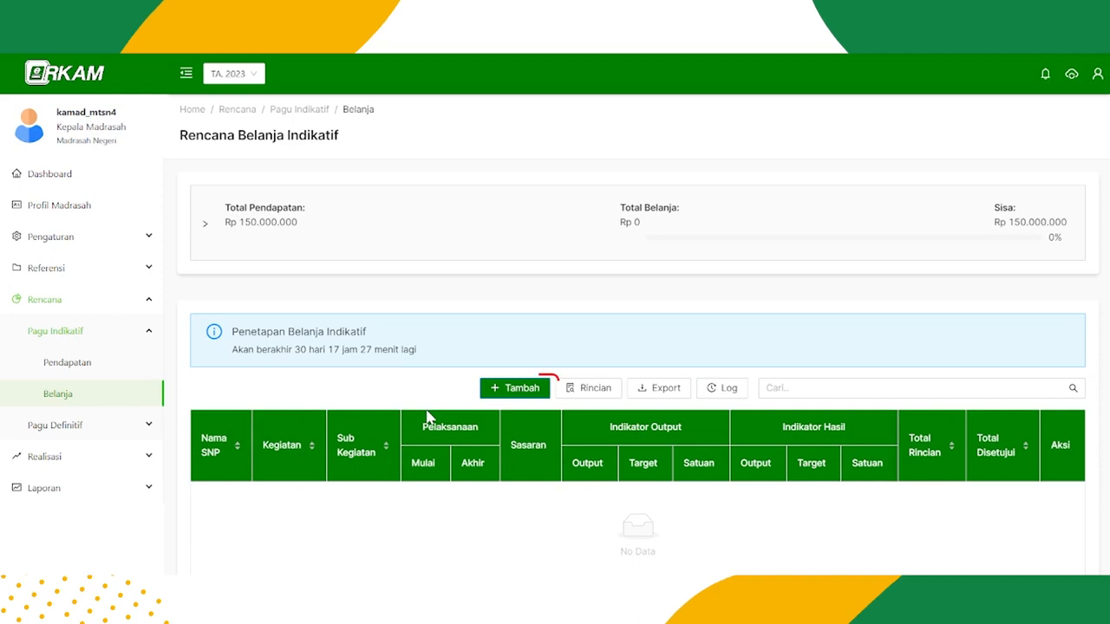
{"action": "left_click", "coordinate": [520, 392]}
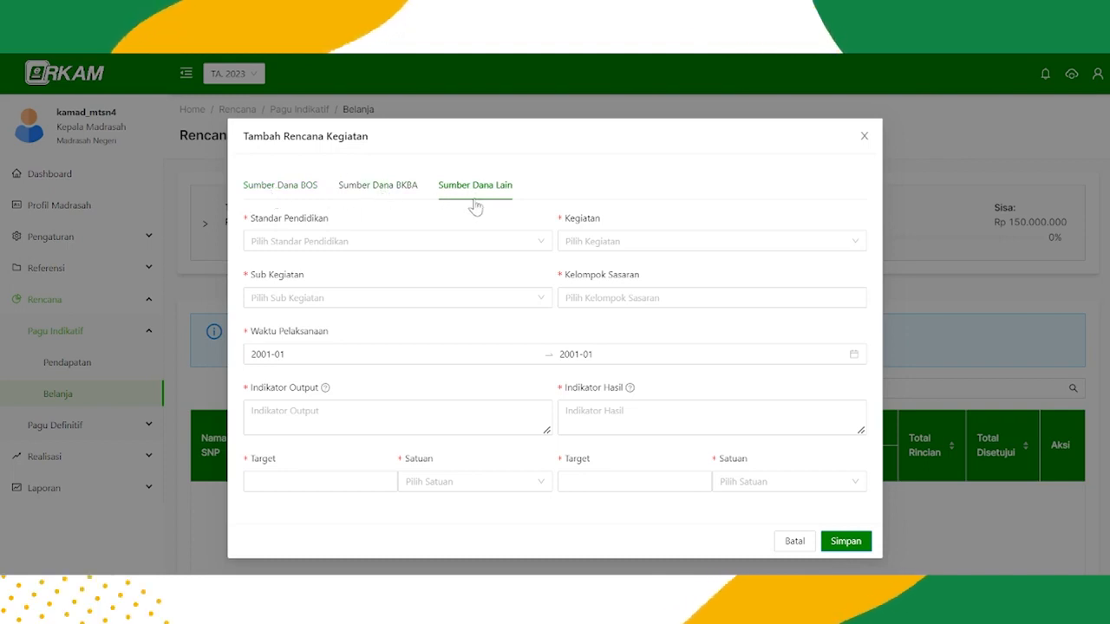
{"action": "left_click", "coordinate": [281, 186]}
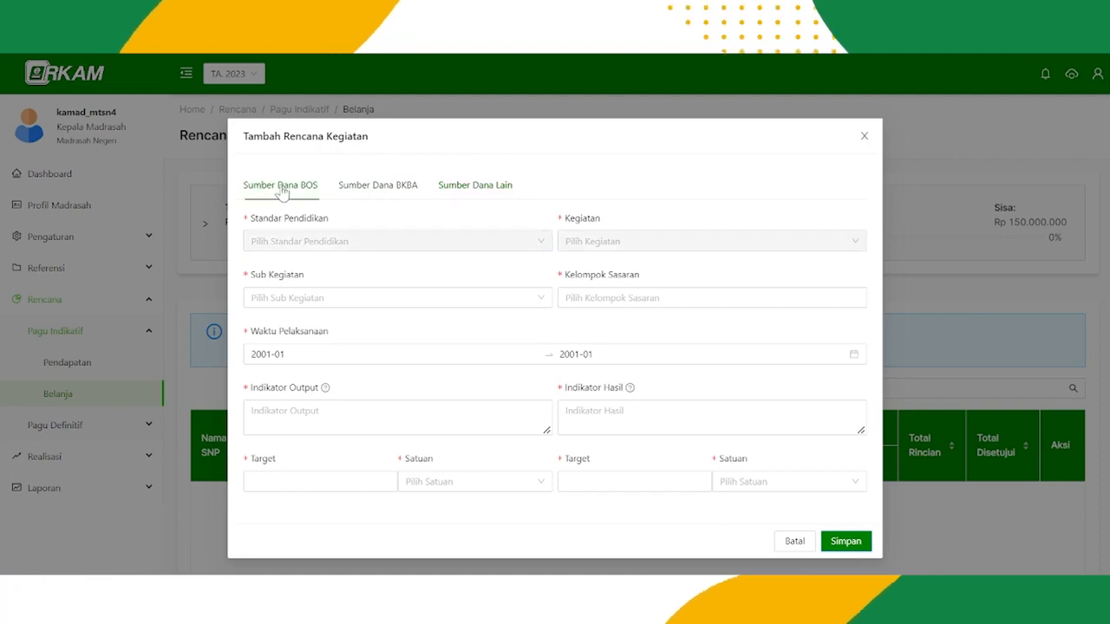
Set the sub kegiatan to 3.2.1 Pelaksanaan Kegiatan Belajar Mengajar and the kelompok sasaran to Siswa and Guru
{"action": "left_click", "coordinate": [397, 298]}
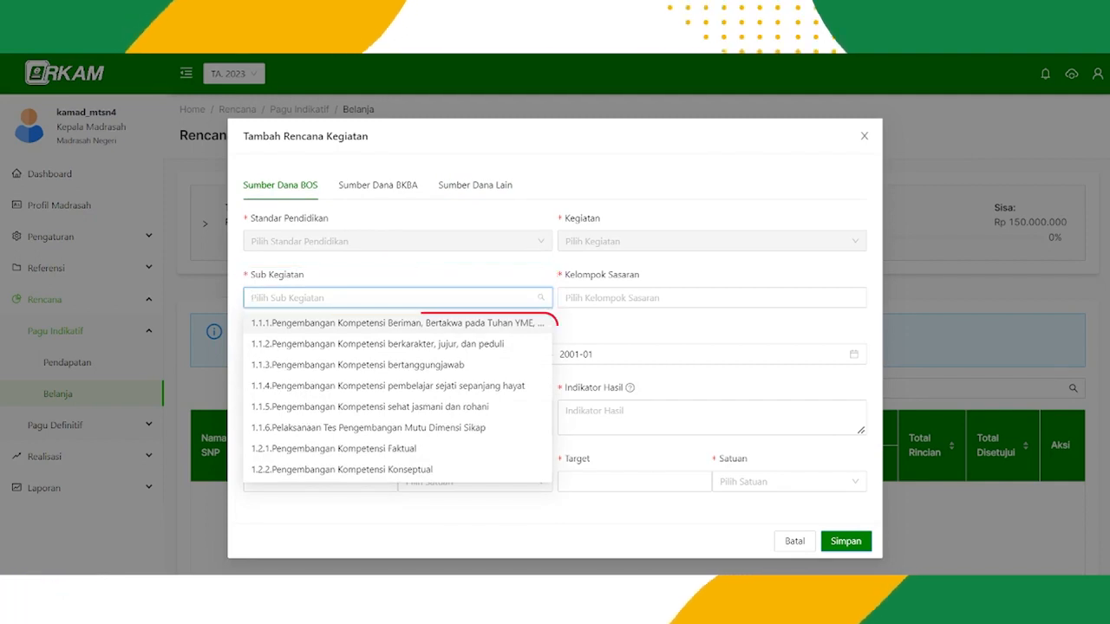
{"action": "scroll", "coordinate": [376, 417], "scroll_direction": "down", "scroll_amount": 10}
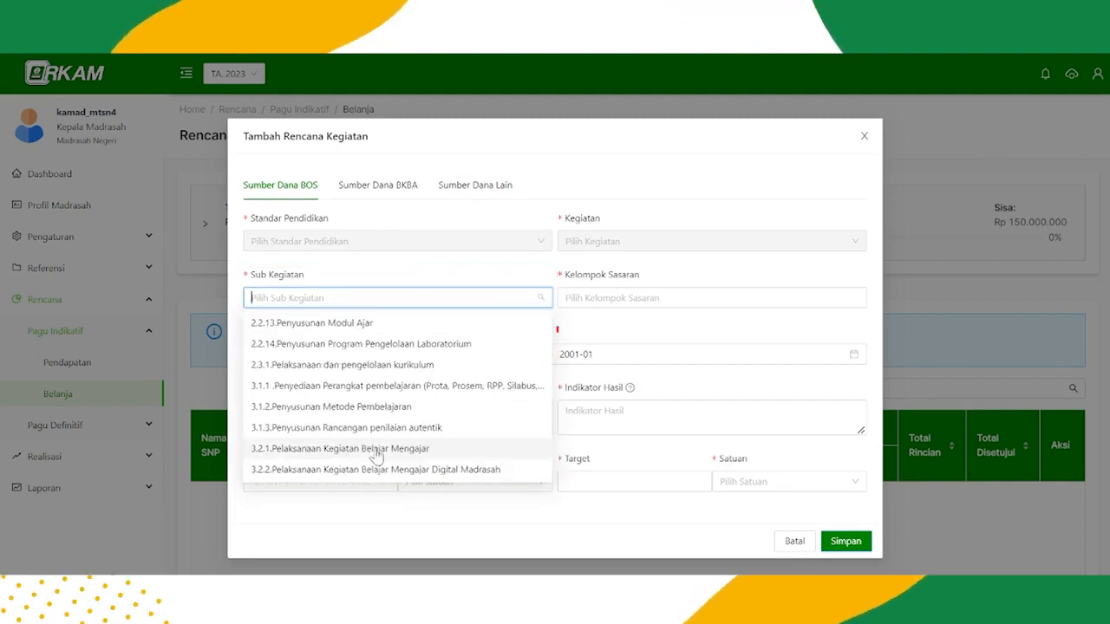
{"action": "left_click", "coordinate": [376, 451]}
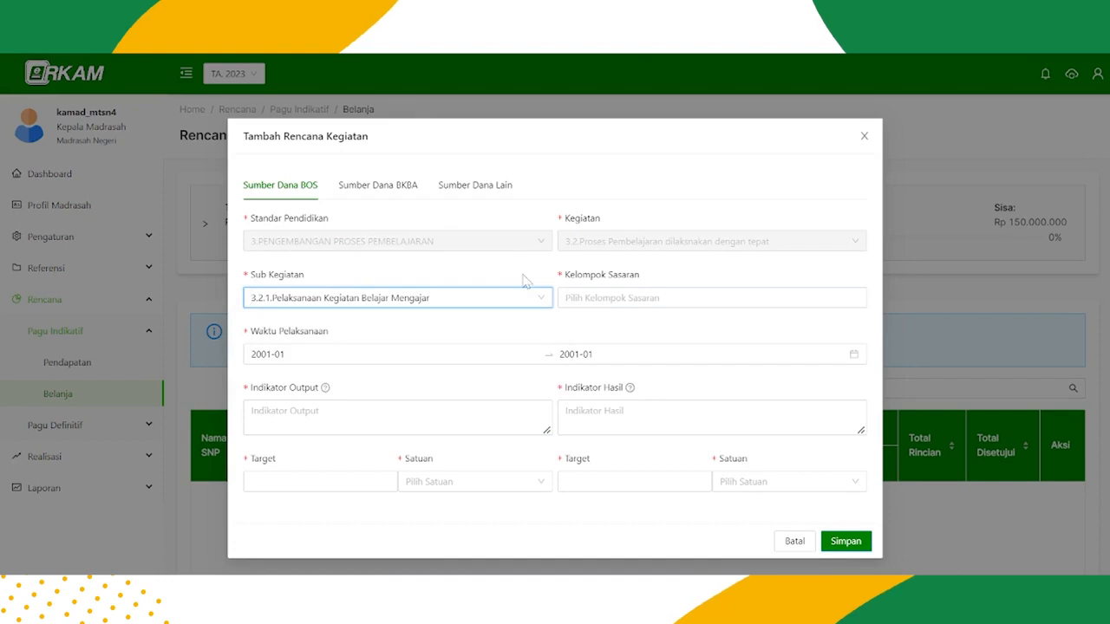
{"action": "left_click", "coordinate": [607, 298]}
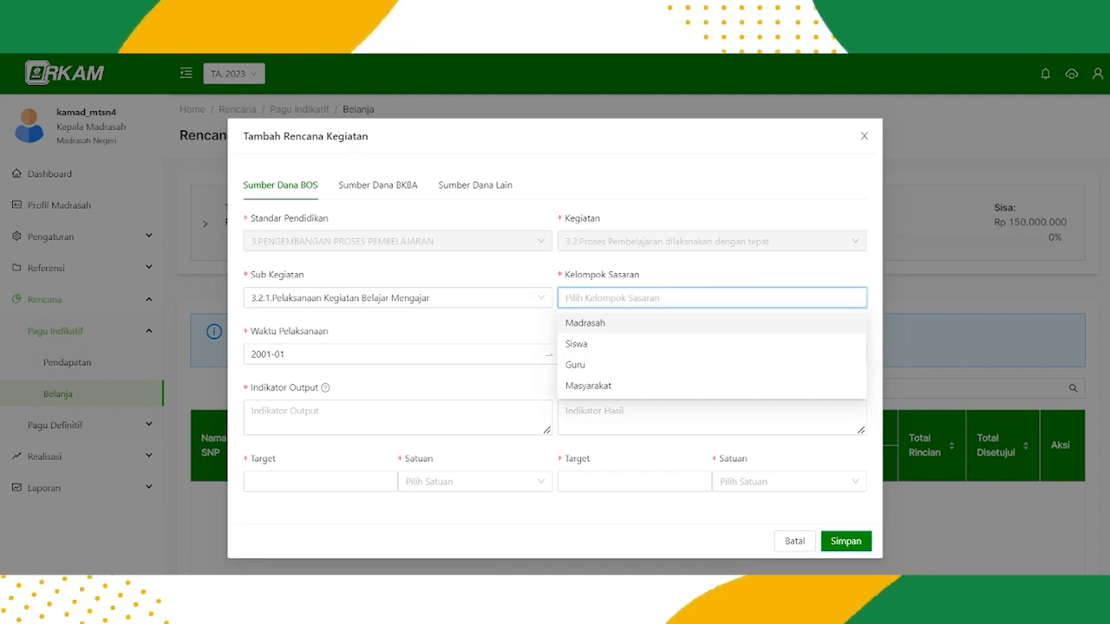
{"action": "left_click", "coordinate": [588, 352]}
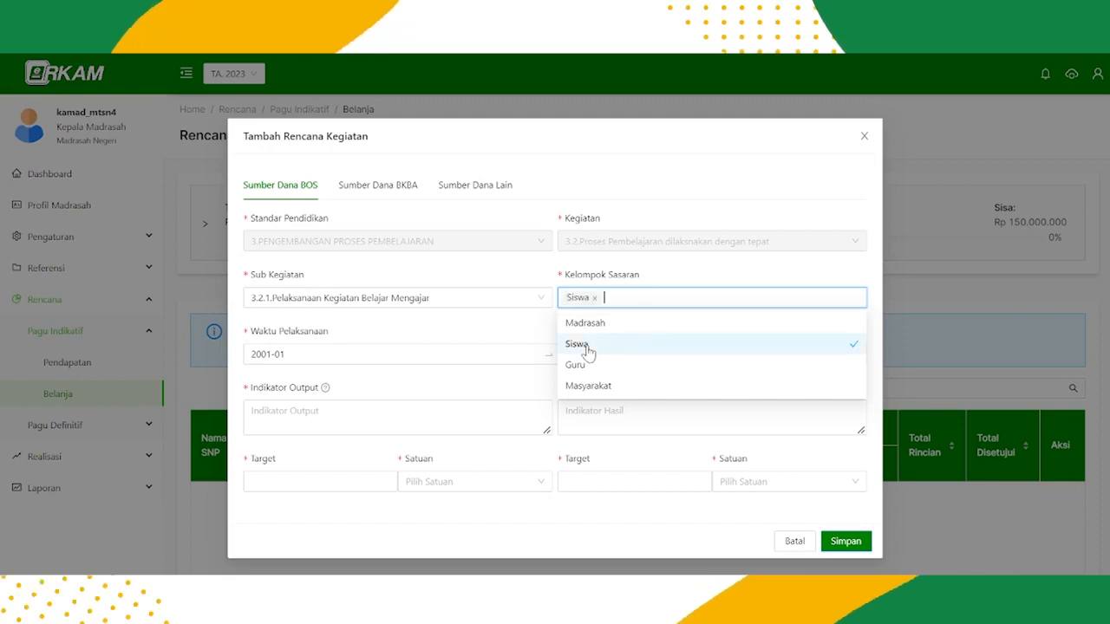
{"action": "left_click", "coordinate": [574, 369]}
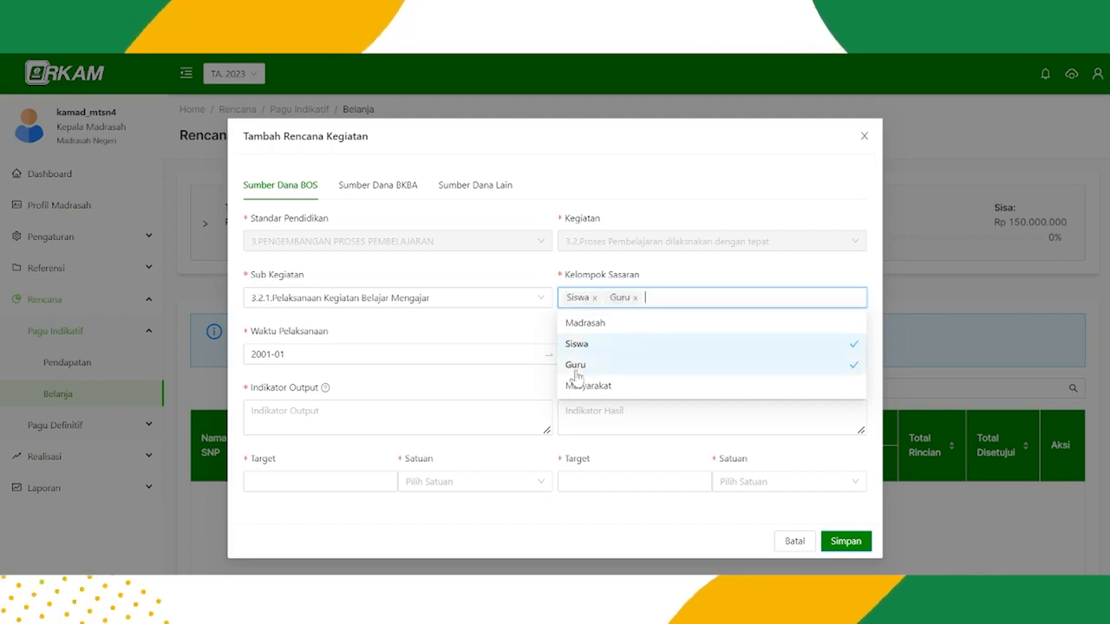
{"action": "left_click", "coordinate": [422, 322]}
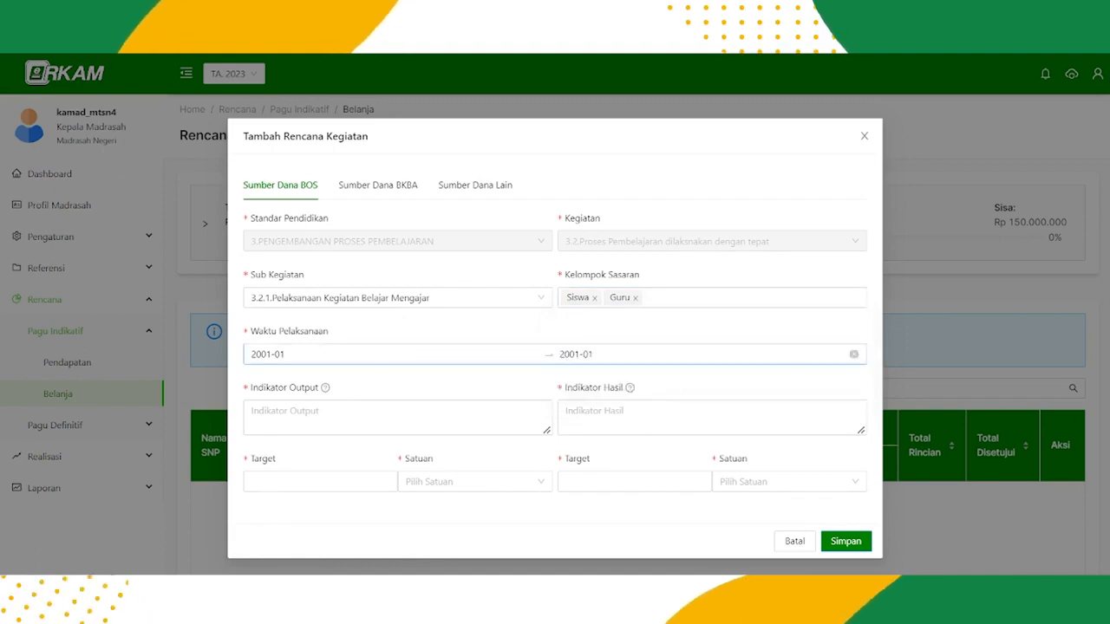
Set the waktu pelaksanaan from January 2023 to December 2023
{"action": "left_click", "coordinate": [285, 354]}
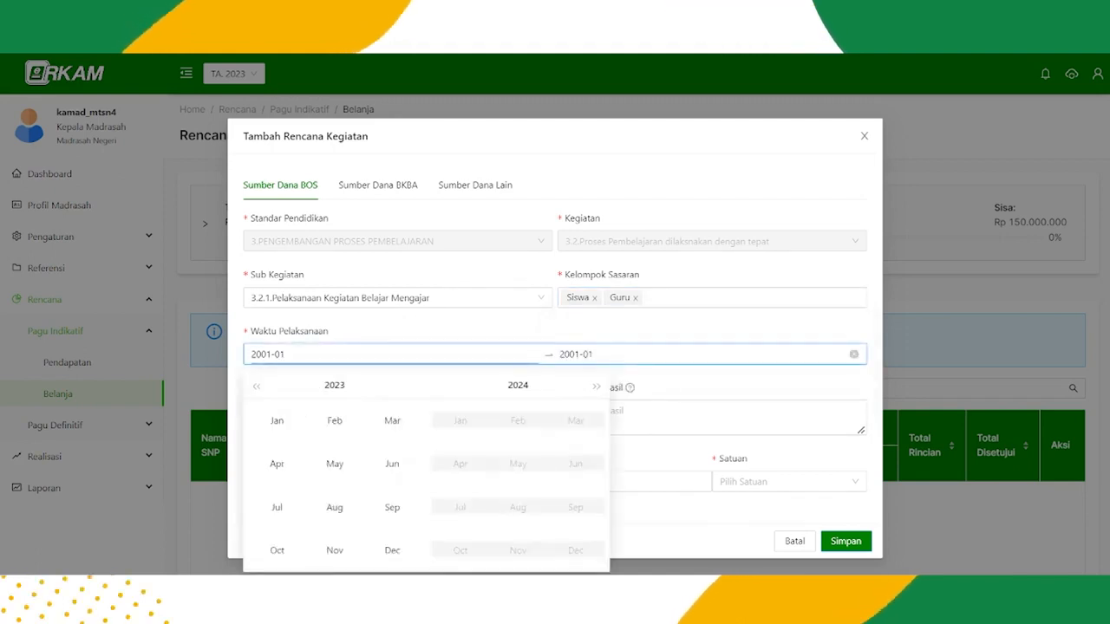
{"action": "left_click", "coordinate": [279, 423]}
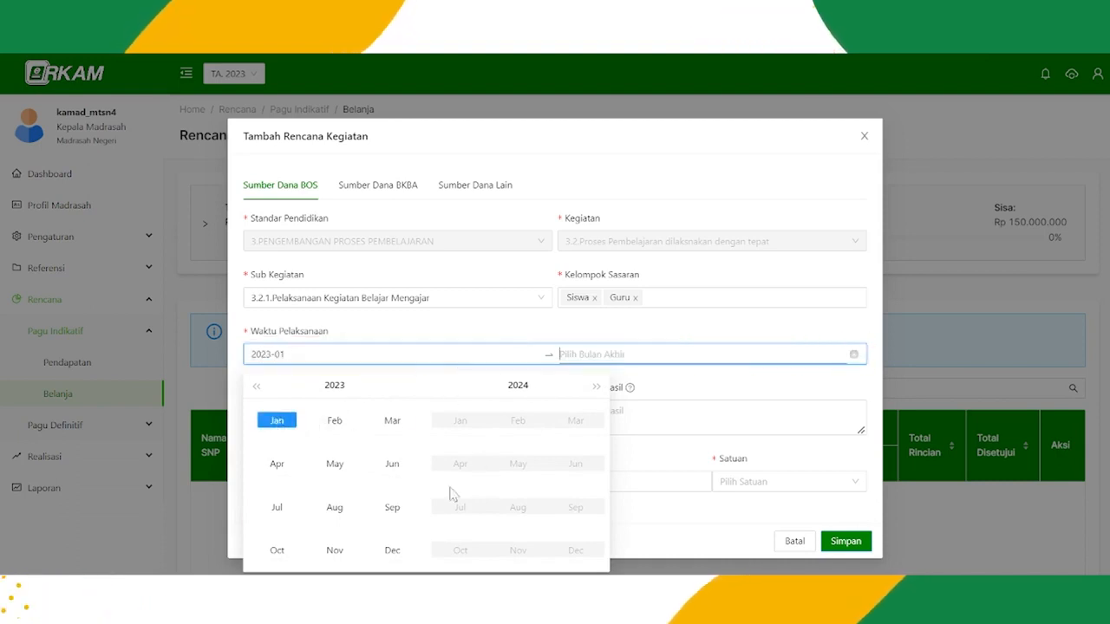
{"action": "left_click", "coordinate": [392, 555]}
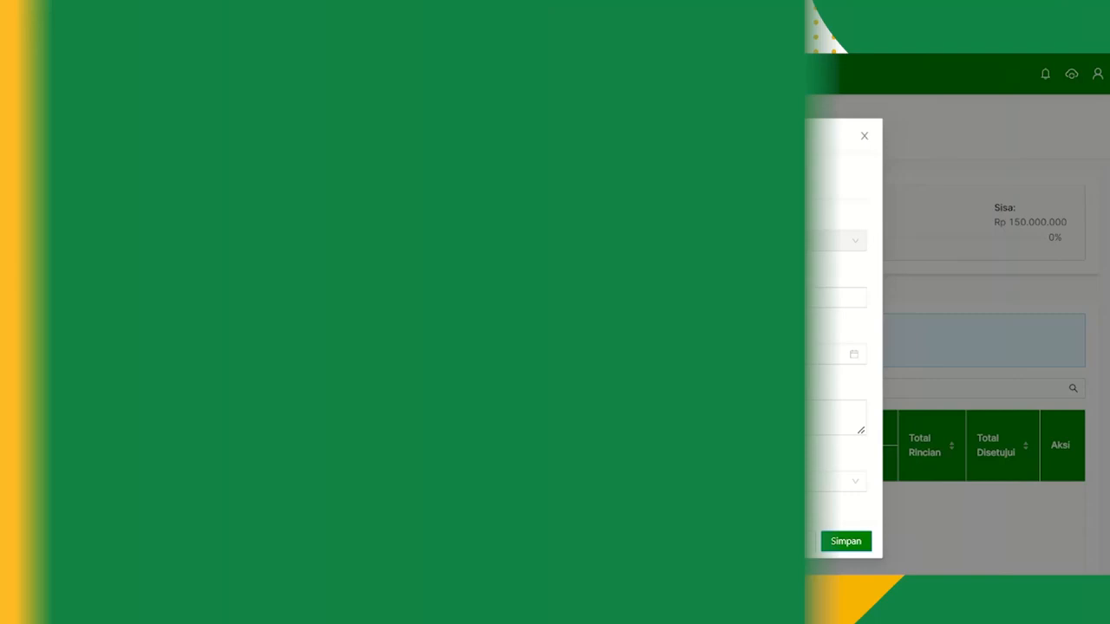
Enter the Indikator Output "Kegiatan belajar mengajar terlaksana dengan baik" with a target of 12 bulan
{"action": "type", "text": "giata"}
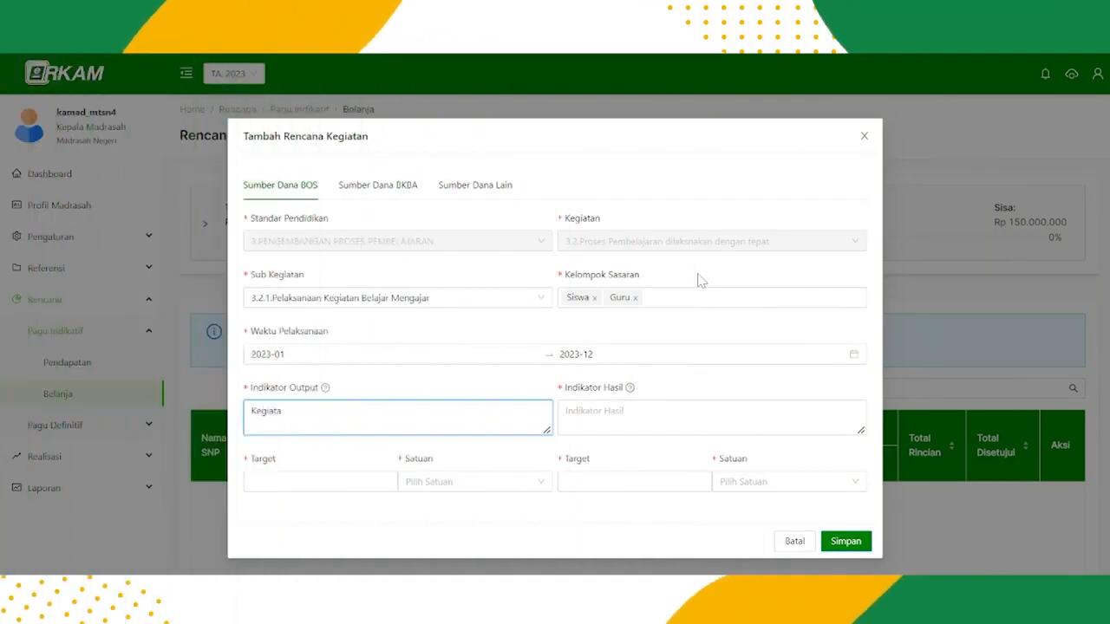
{"action": "type", "text": "n belajar mengajar"}
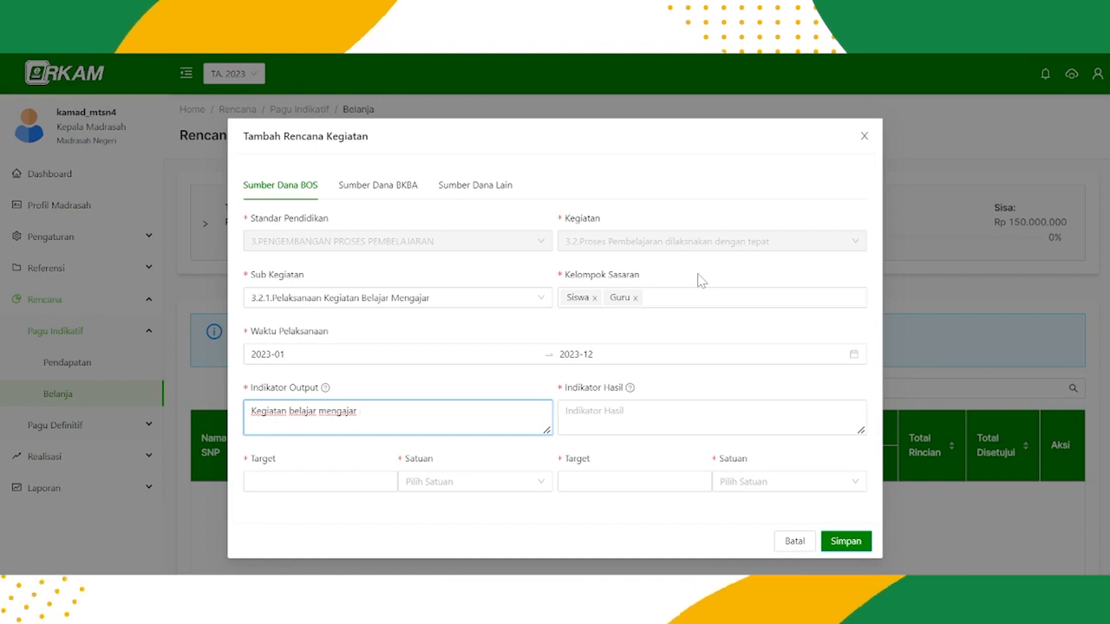
{"action": "type", "text": " terlaksana dengan baik"}
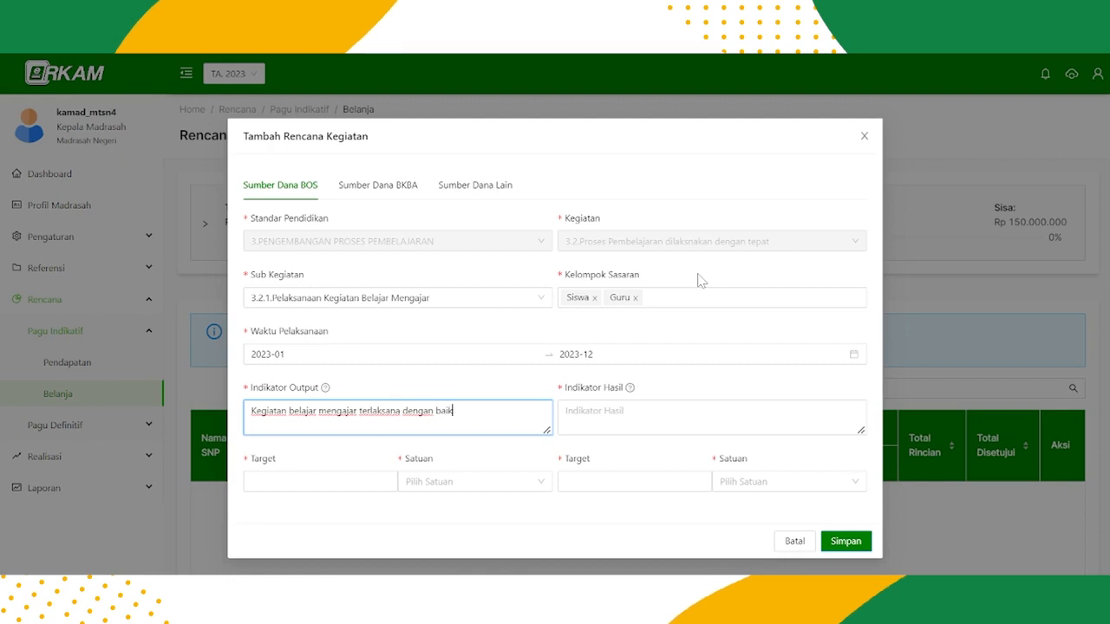
{"action": "left_click", "coordinate": [326, 481]}
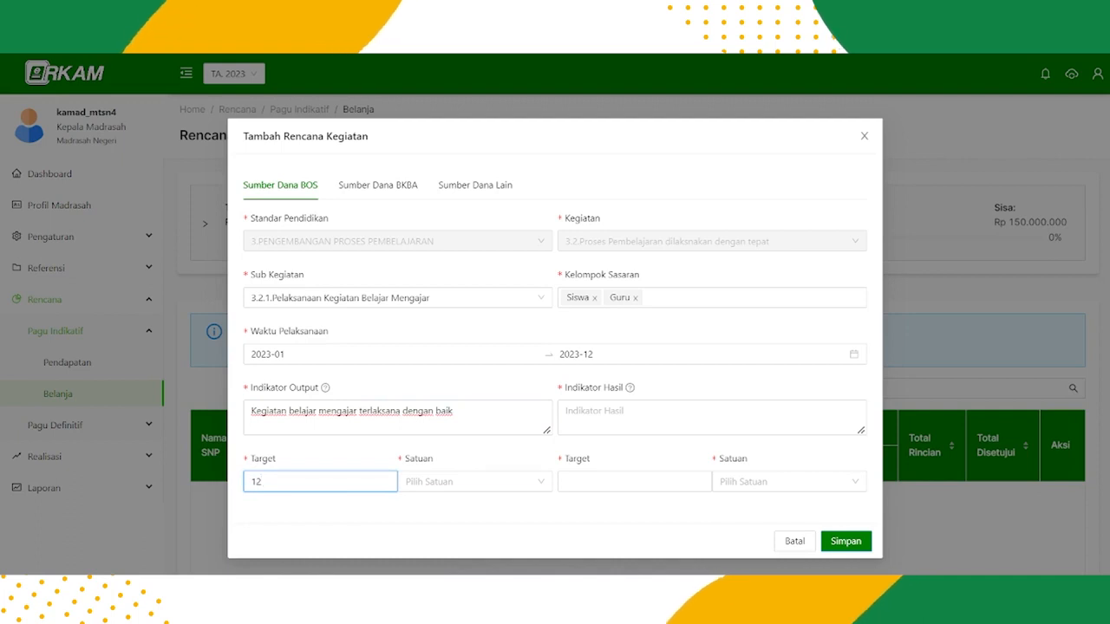
{"action": "left_click", "coordinate": [468, 481]}
{"action": "type", "text": "bulan"}
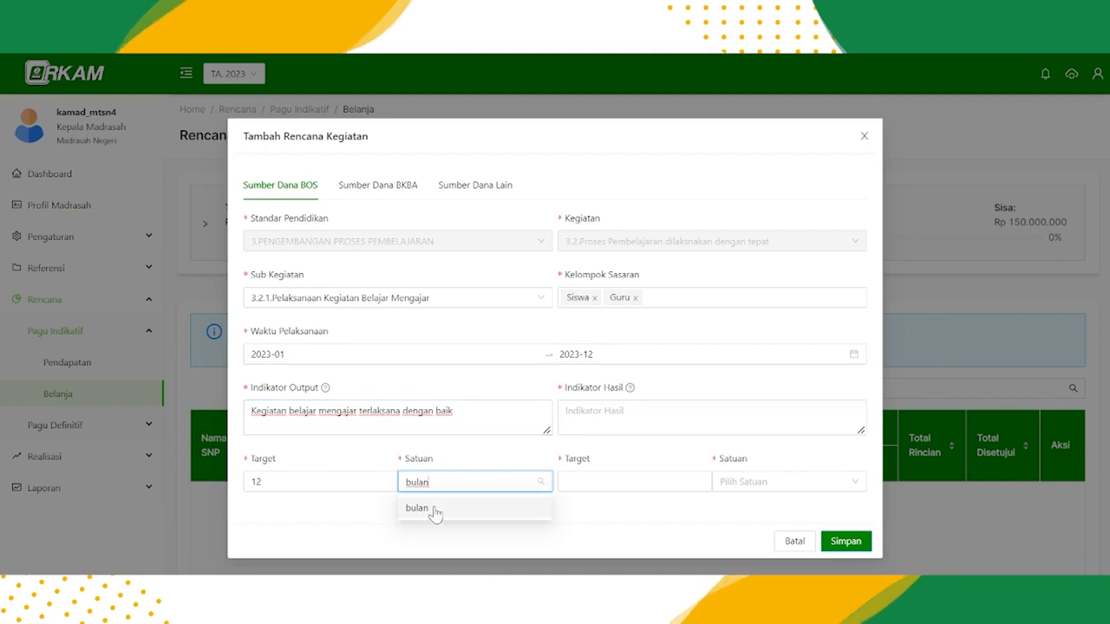
{"action": "left_click", "coordinate": [434, 515]}
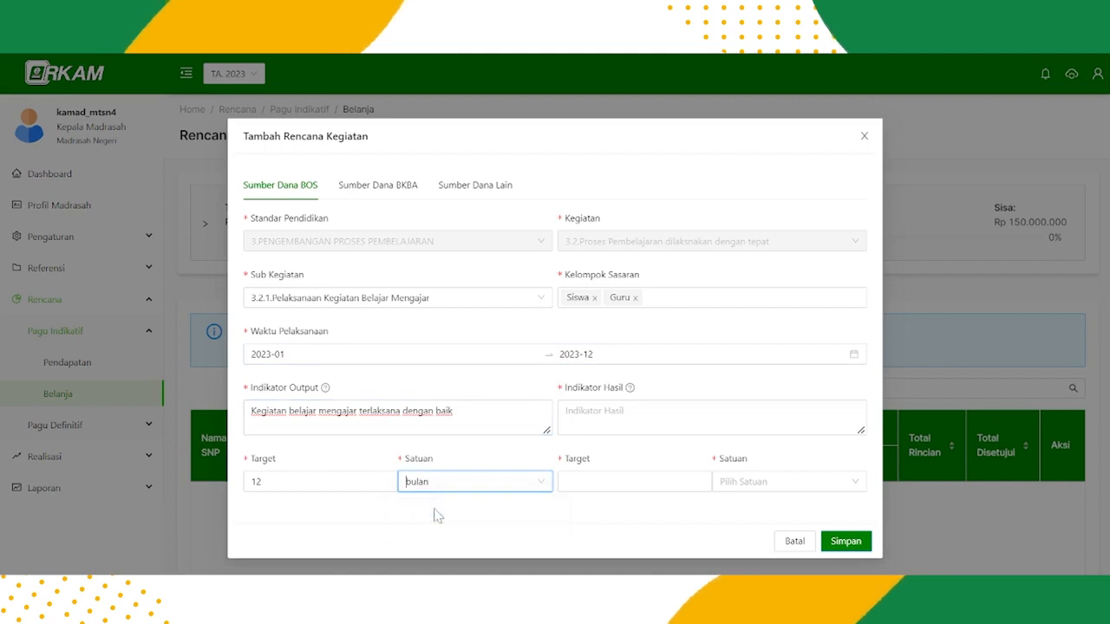
Enter the Indikator Hasil "Siswa mendapatkan proses pembelajaran secara optimal" with a target of 12 bulan, and save the activity plan
{"action": "left_click", "coordinate": [604, 420]}
{"action": "type", "text": "Siswa me"}
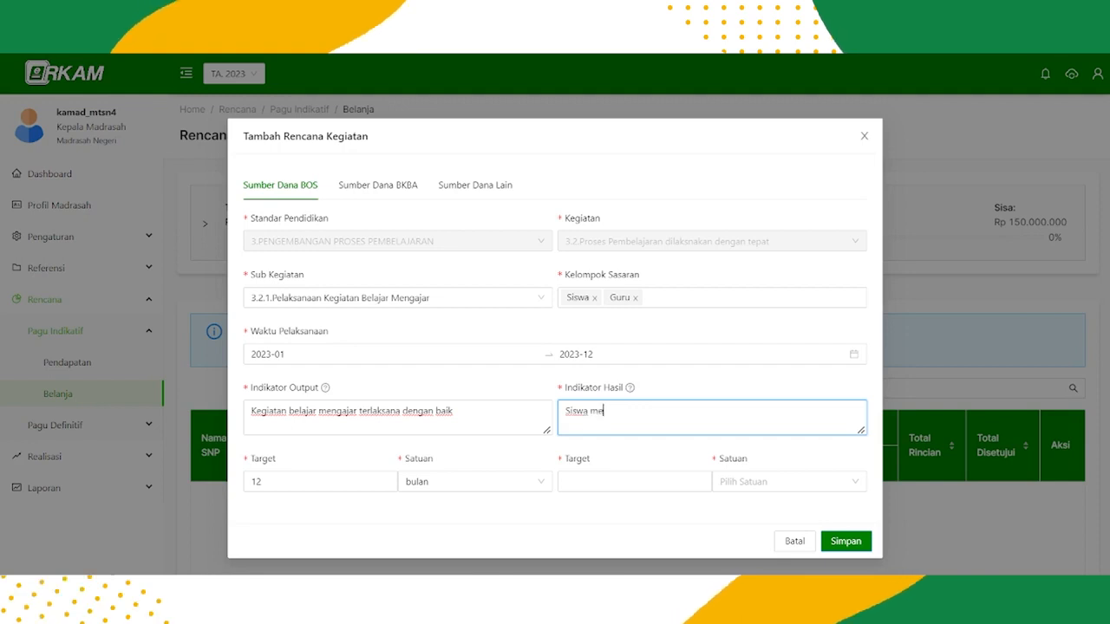
{"action": "type", "text": "ndapatkan"}
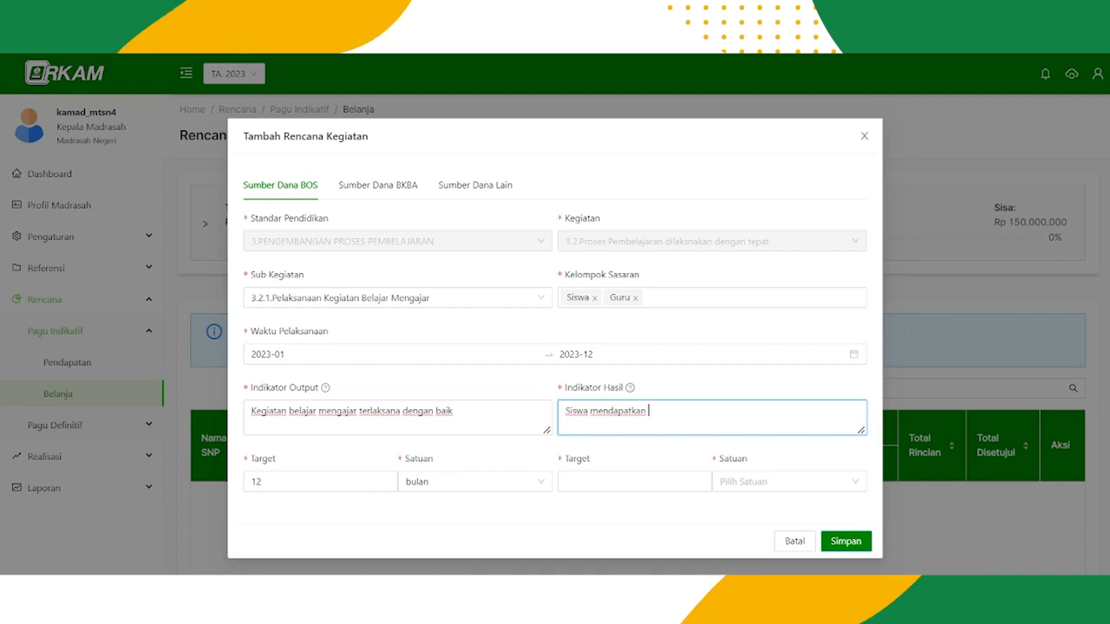
{"action": "type", "text": " proses pemba"}
{"action": "type", "text": "lajaran"}
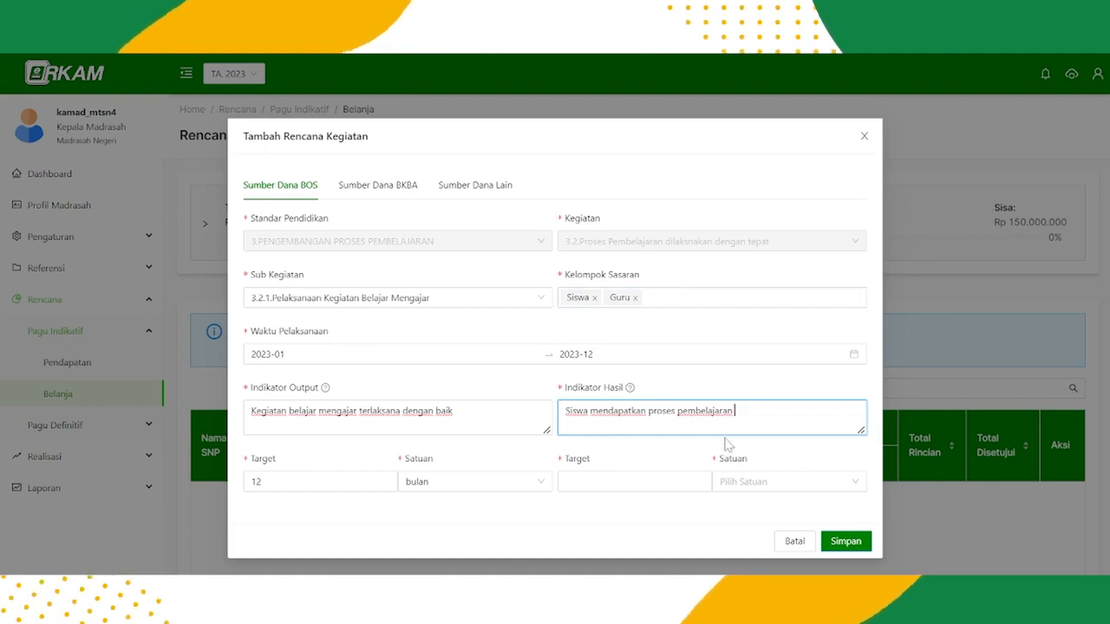
{"action": "type", "text": "cara optimal"}
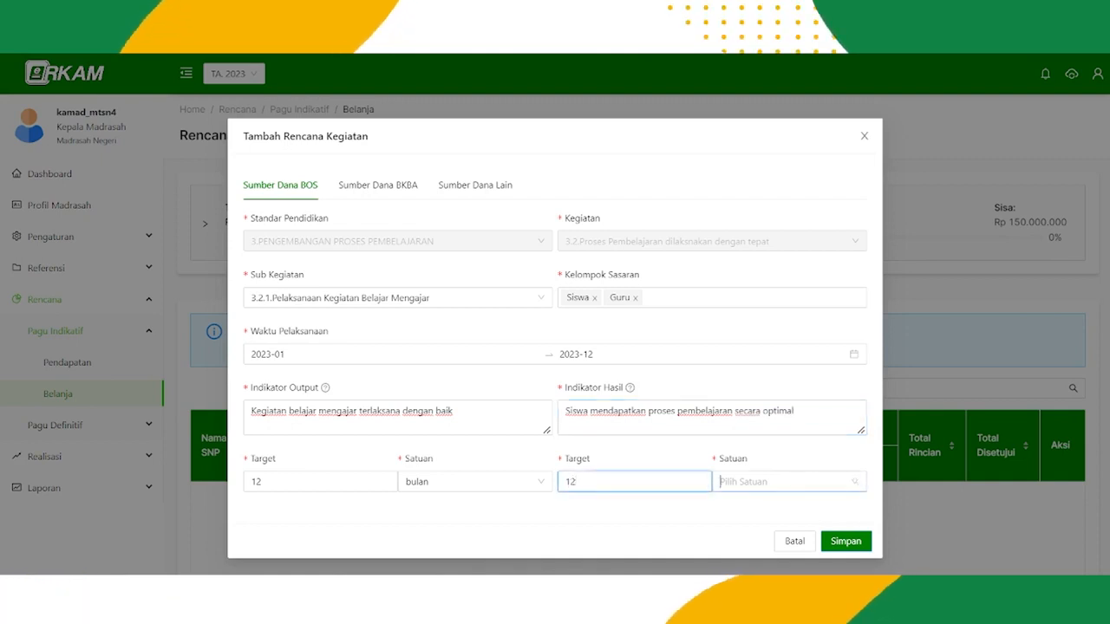
{"action": "left_click", "coordinate": [784, 482]}
{"action": "type", "text": "bulan"}
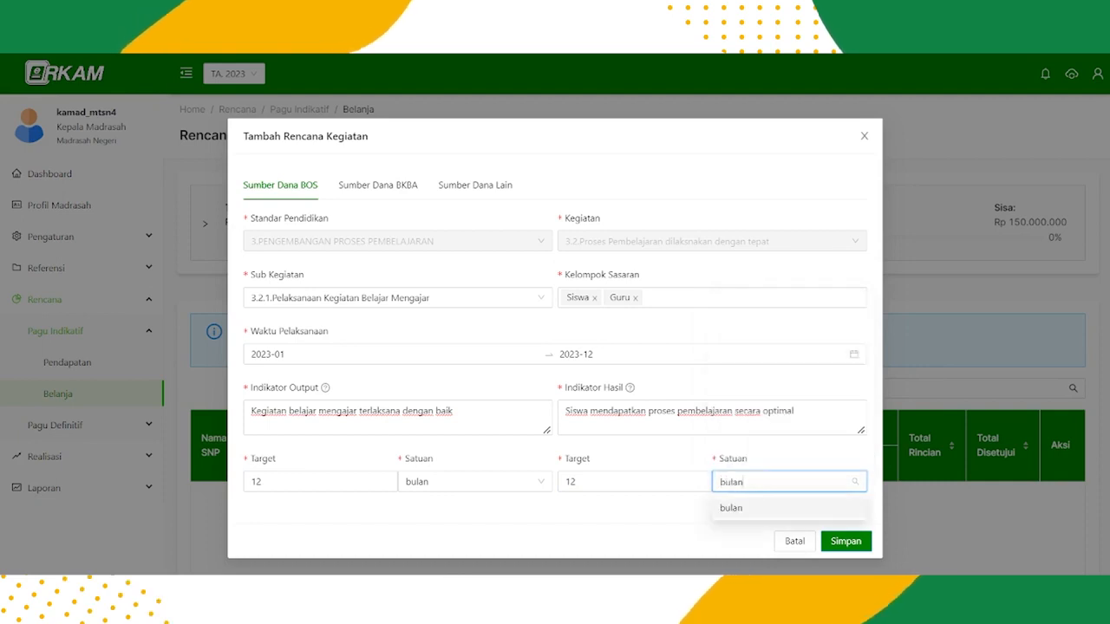
{"action": "left_click", "coordinate": [746, 511]}
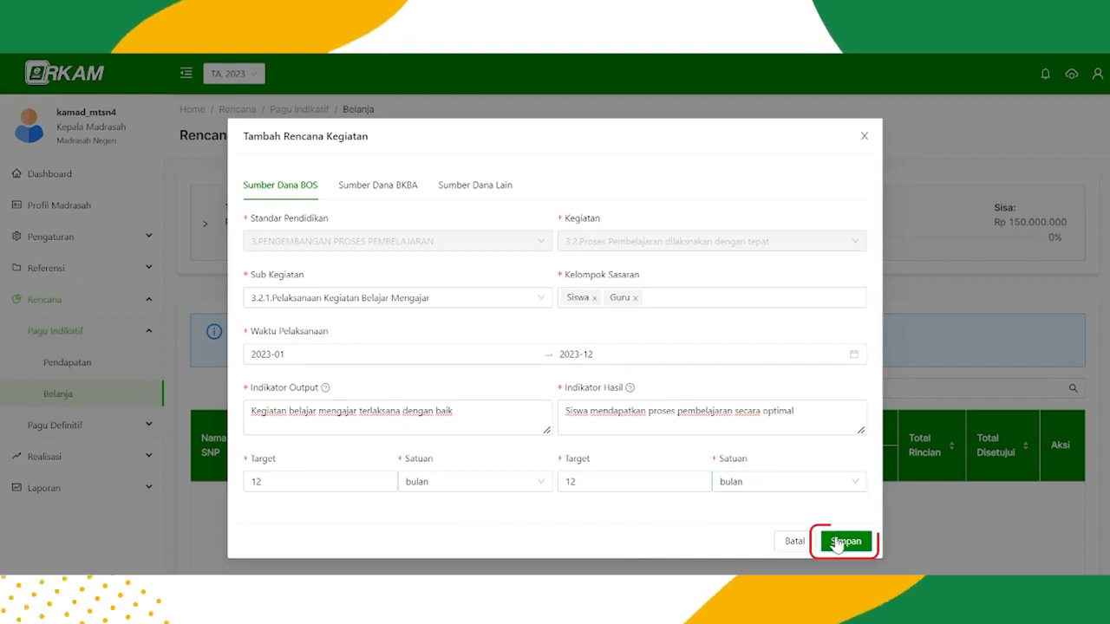
{"action": "left_click", "coordinate": [838, 542]}
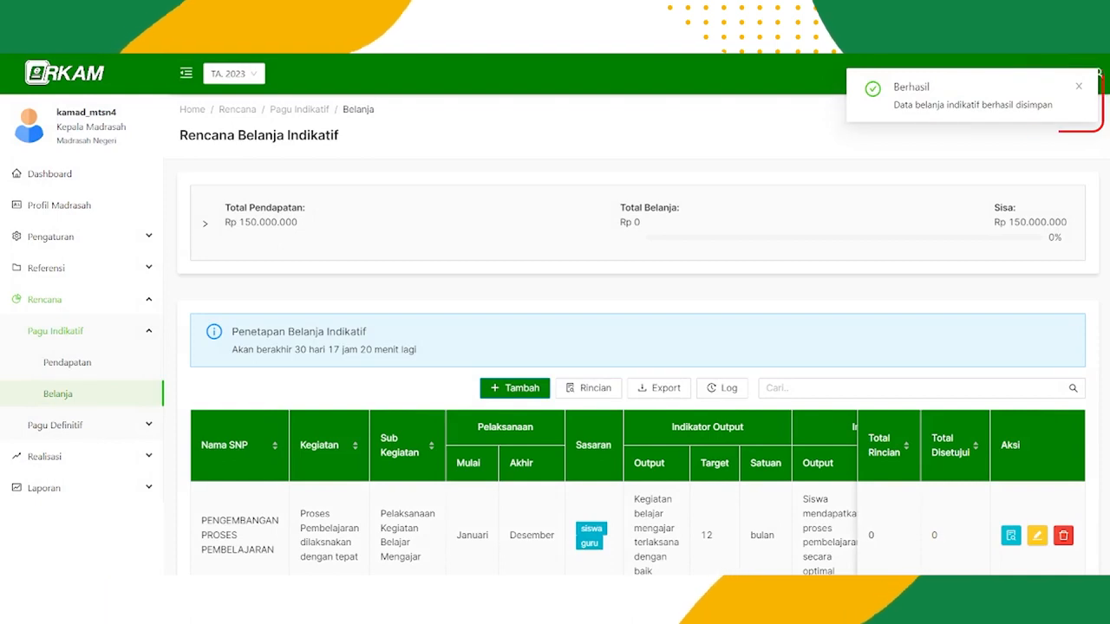
Review all columns of the saved activity in the Belanja table and open the Log Belanja Indikatif
{"action": "scroll", "coordinate": [637, 390], "scroll_direction": "down", "scroll_amount": 1}
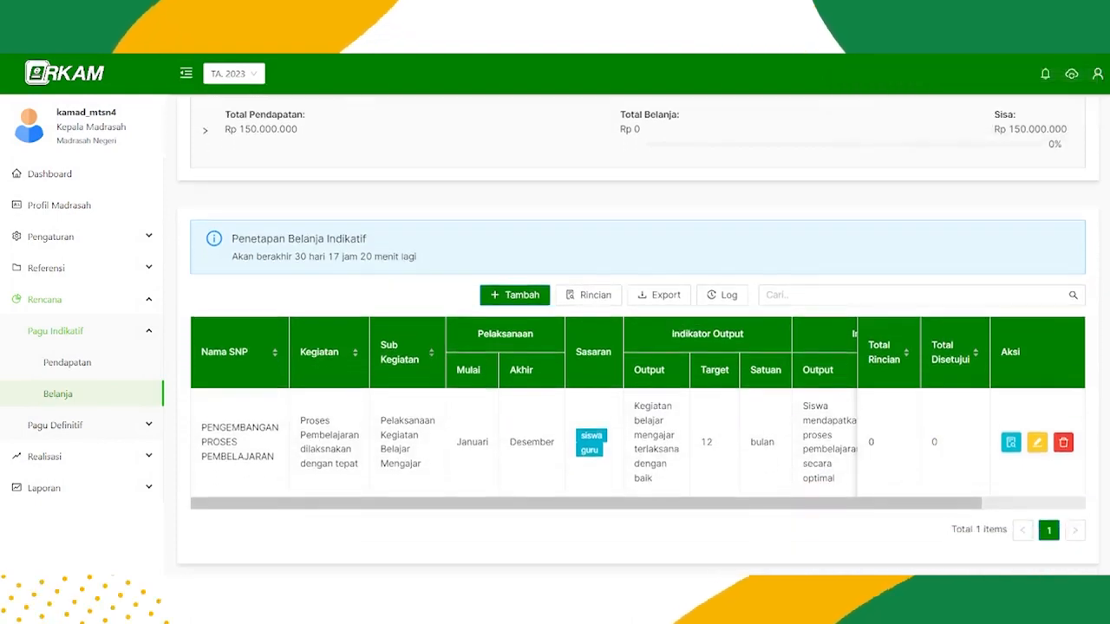
{"action": "scroll", "coordinate": [754, 415], "scroll_direction": "right", "scroll_amount": 3}
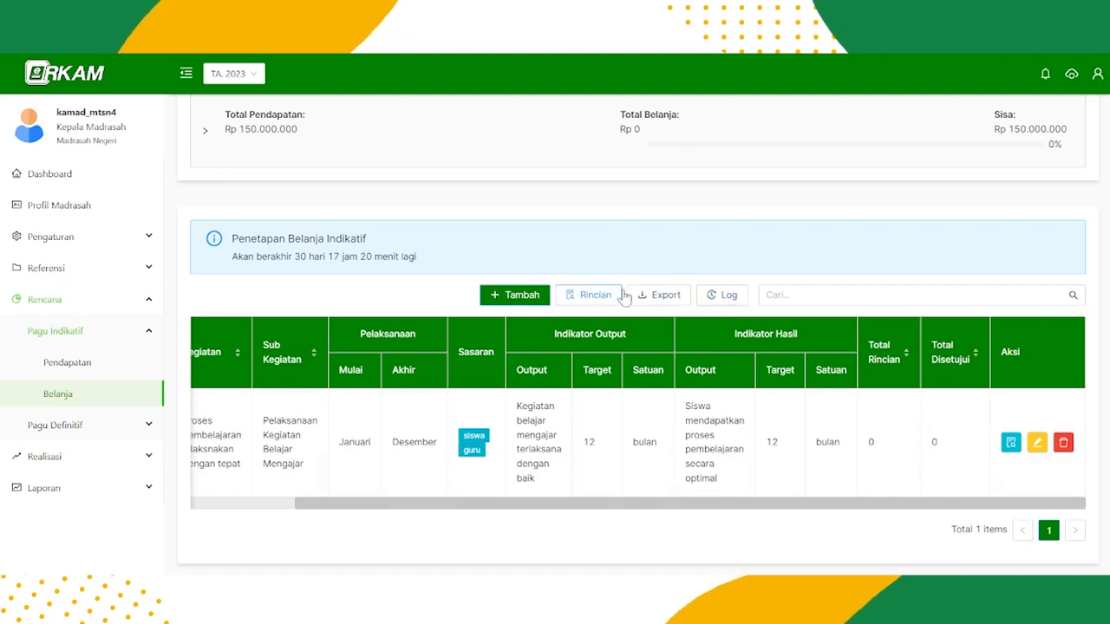
{"action": "left_click", "coordinate": [719, 297]}
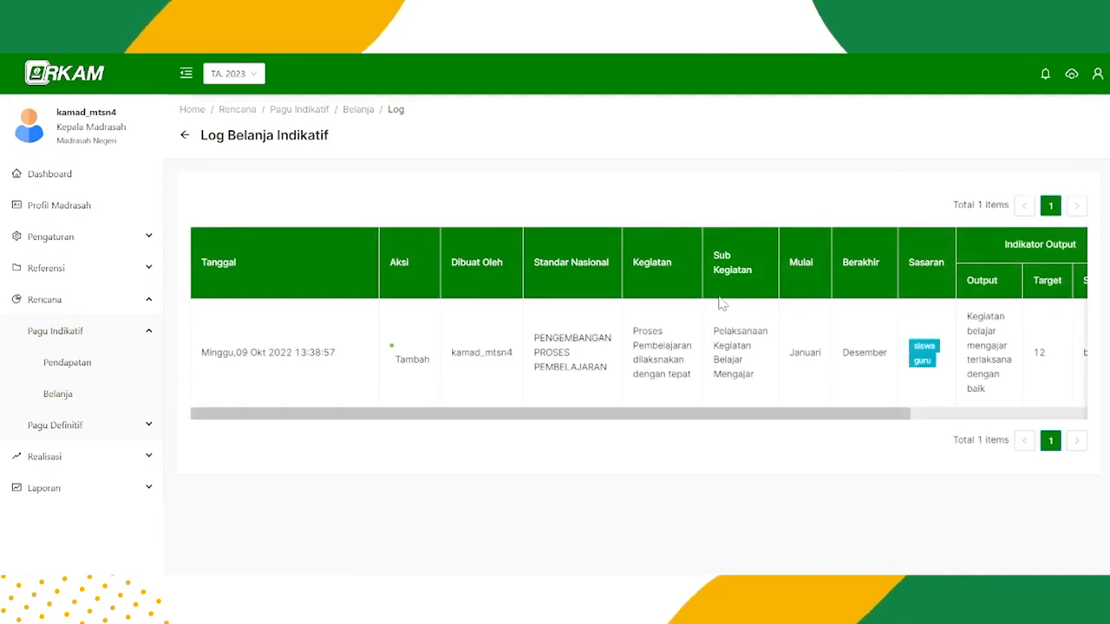
Return from the log to the Belanja list and export the list as a spreadsheet file
{"action": "left_click", "coordinate": [92, 385]}
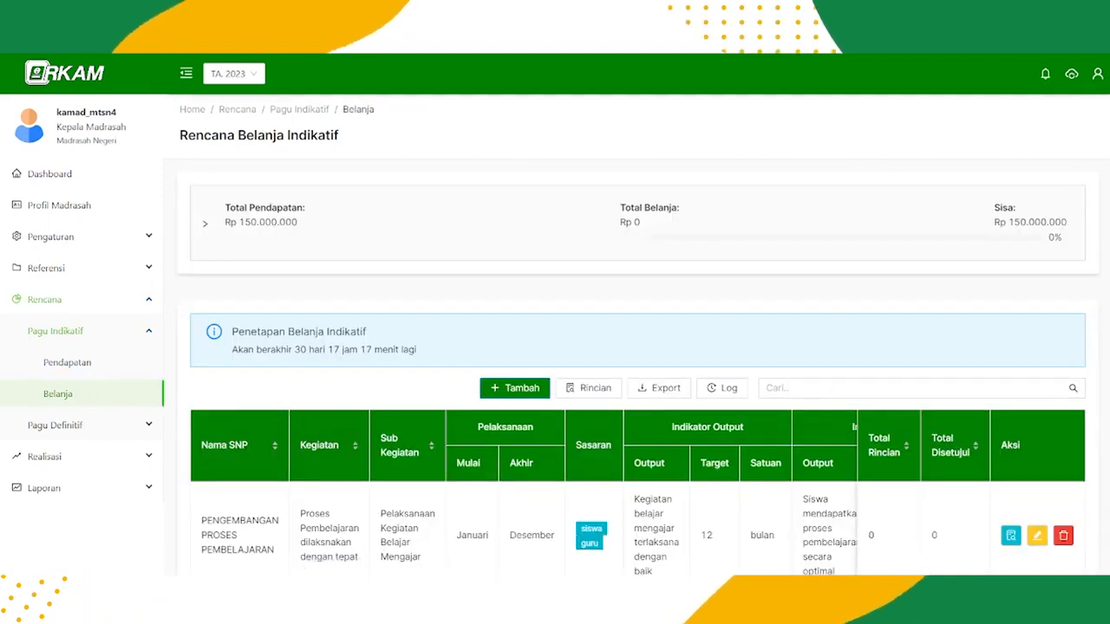
{"action": "scroll", "coordinate": [693, 331], "scroll_direction": "down", "scroll_amount": 2}
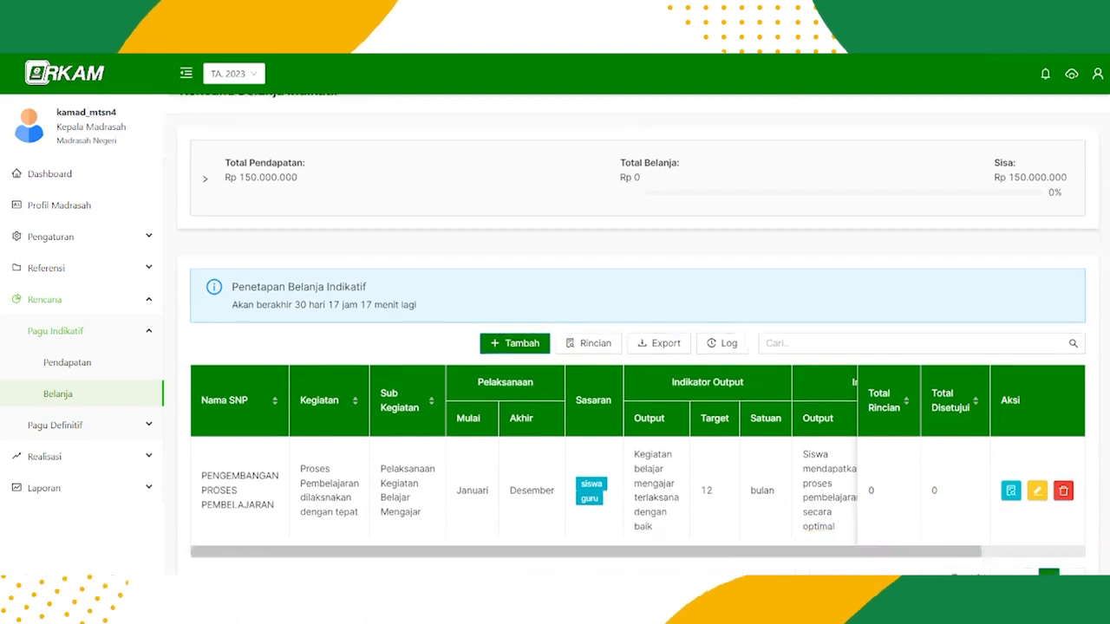
{"action": "left_click", "coordinate": [652, 296]}
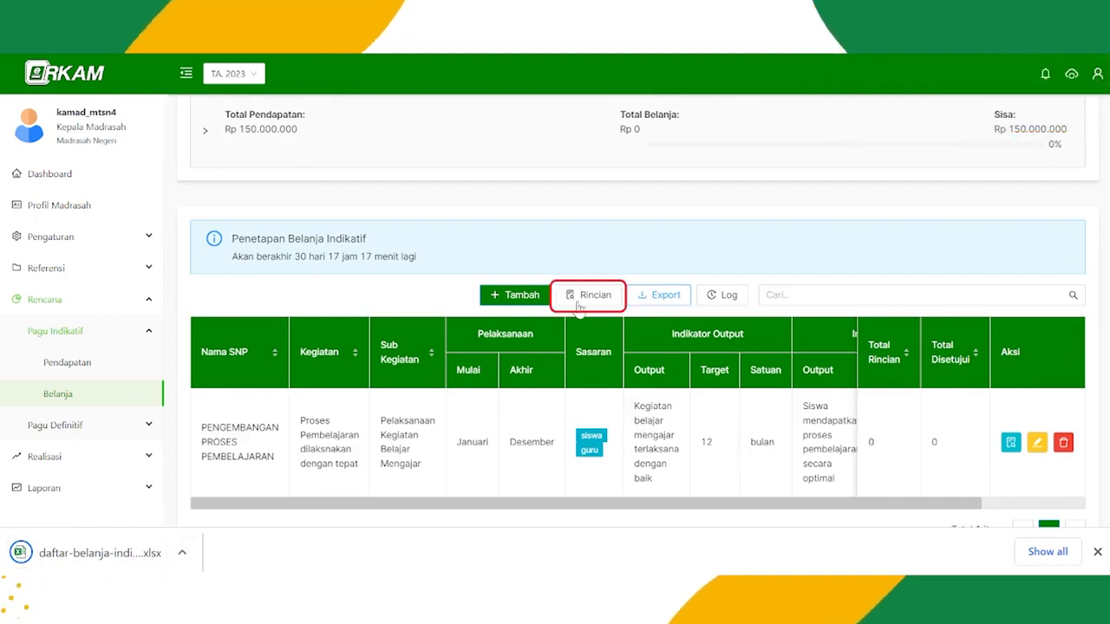
View the Rincian for PENGEMBANGAN PROSES PEMBELAJARAN, kegiatan Proses Pembelajaran dilaksnakan dengan tepat, sub kegiatan Pelaksanaan Kegiatan Belajar Mengajar
{"action": "left_click", "coordinate": [604, 301]}
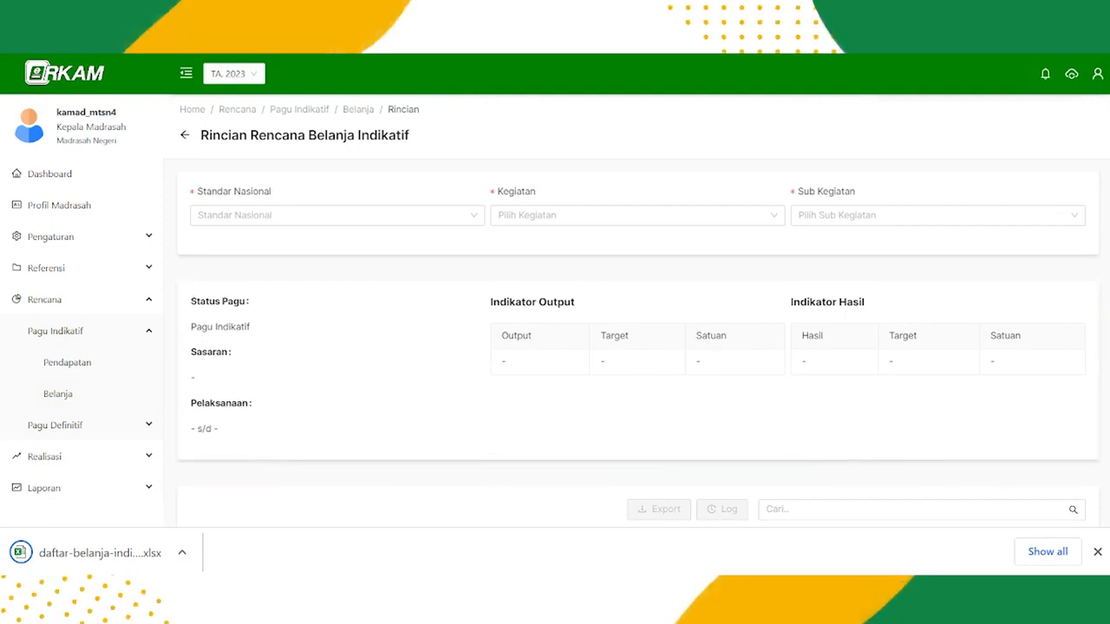
{"action": "scroll", "coordinate": [441, 200], "scroll_direction": "down", "scroll_amount": 1}
{"action": "left_click", "coordinate": [440, 202]}
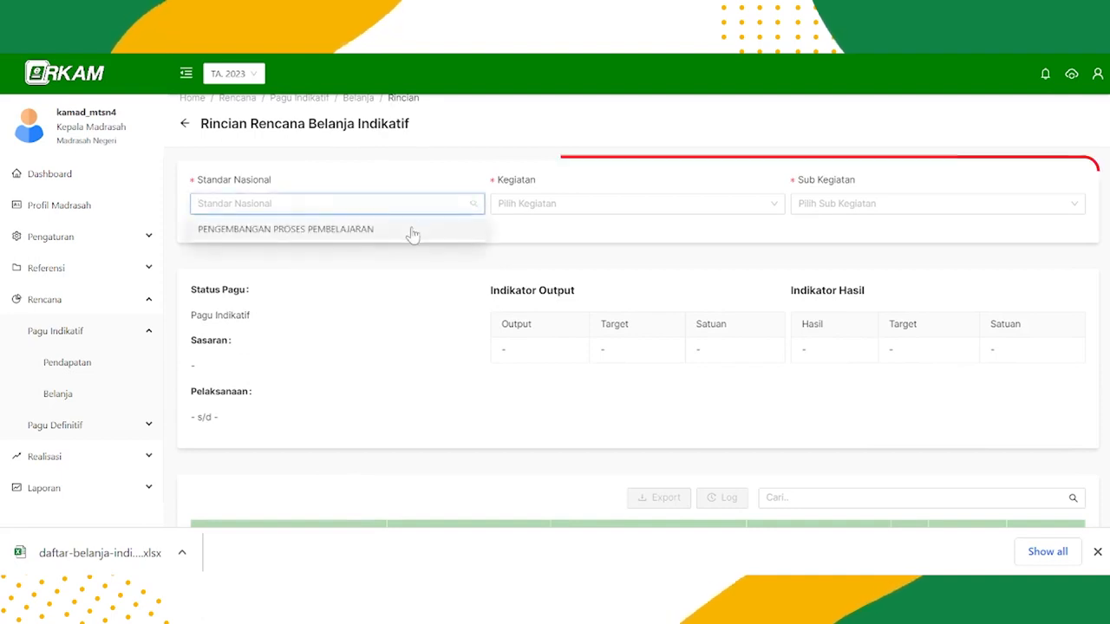
{"action": "left_click", "coordinate": [411, 233]}
{"action": "left_click", "coordinate": [637, 203]}
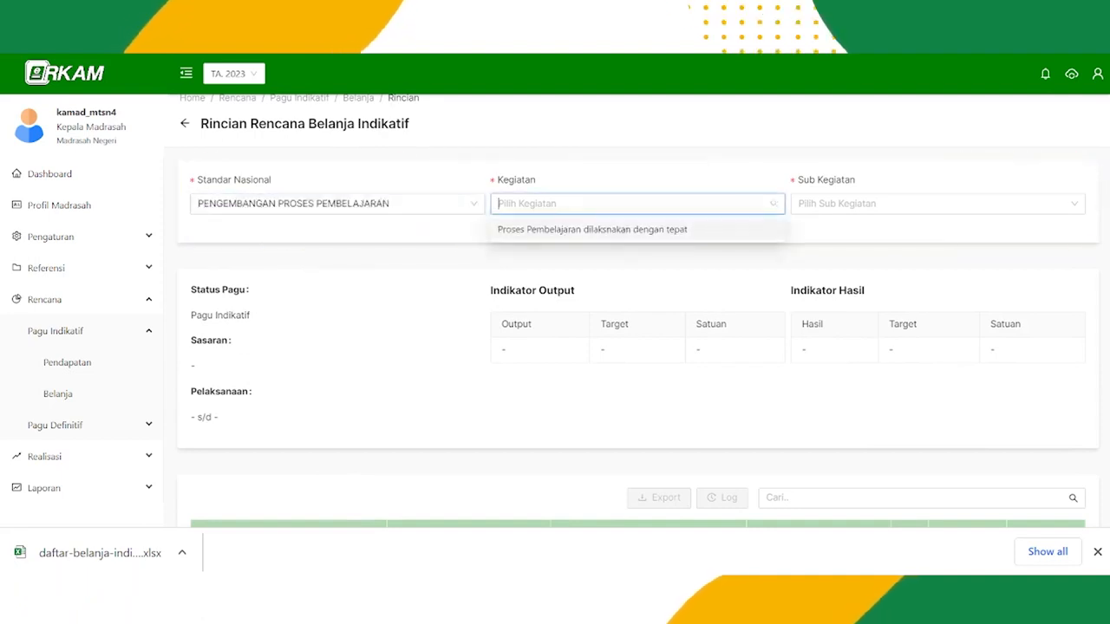
{"action": "left_click", "coordinate": [600, 229]}
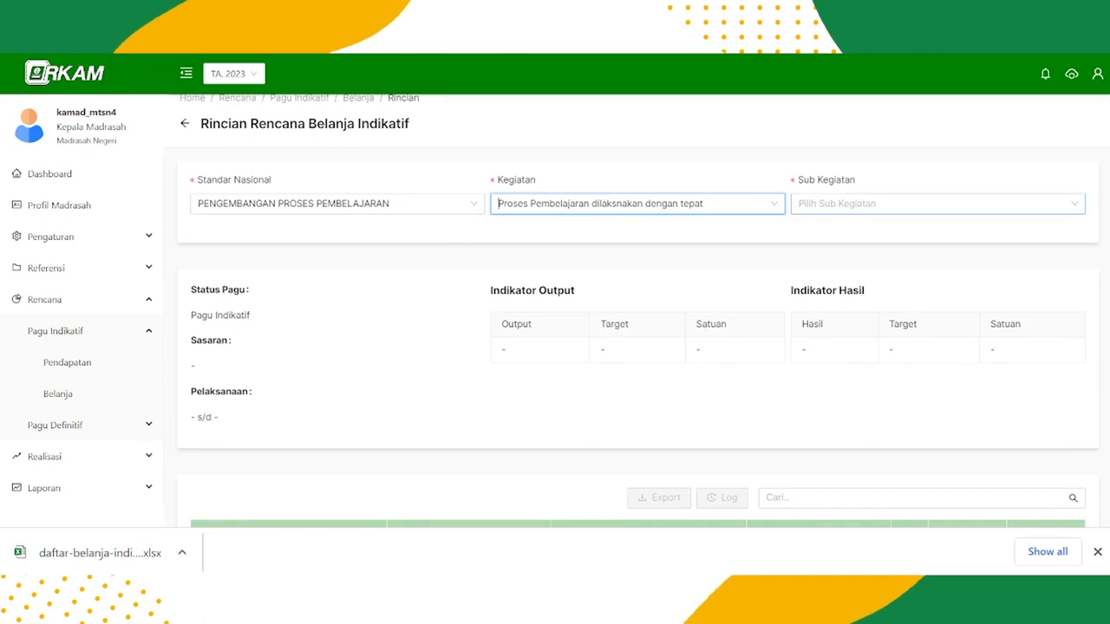
{"action": "left_click", "coordinate": [830, 204]}
{"action": "left_click", "coordinate": [830, 230]}
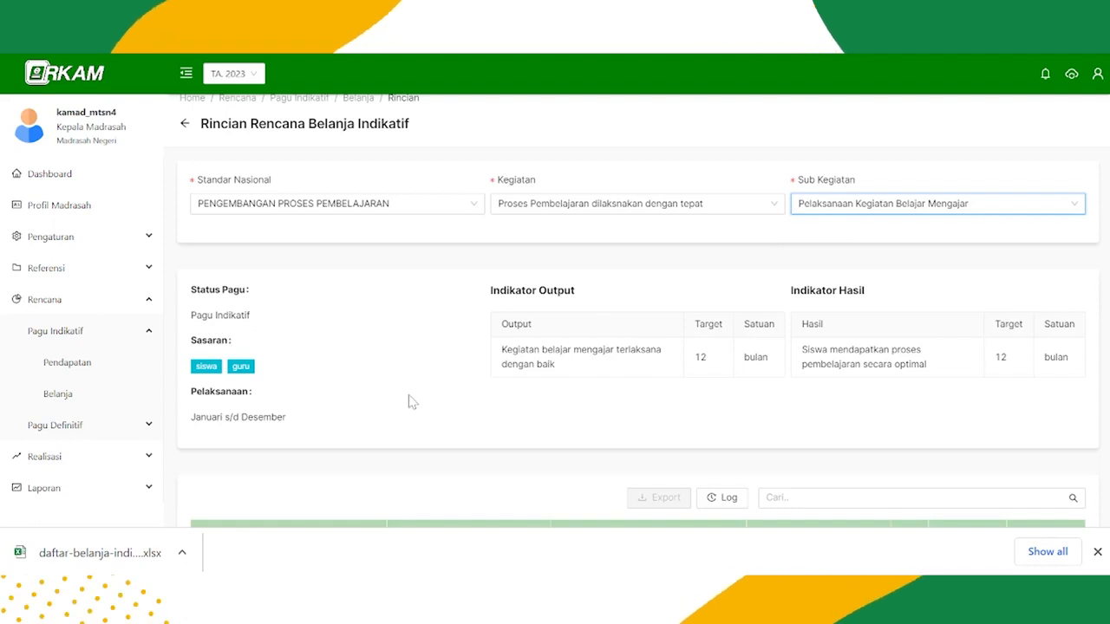
Return to the Rencana Belanja Indikatif list and locate the saved activity's row
{"action": "left_click", "coordinate": [67, 401]}
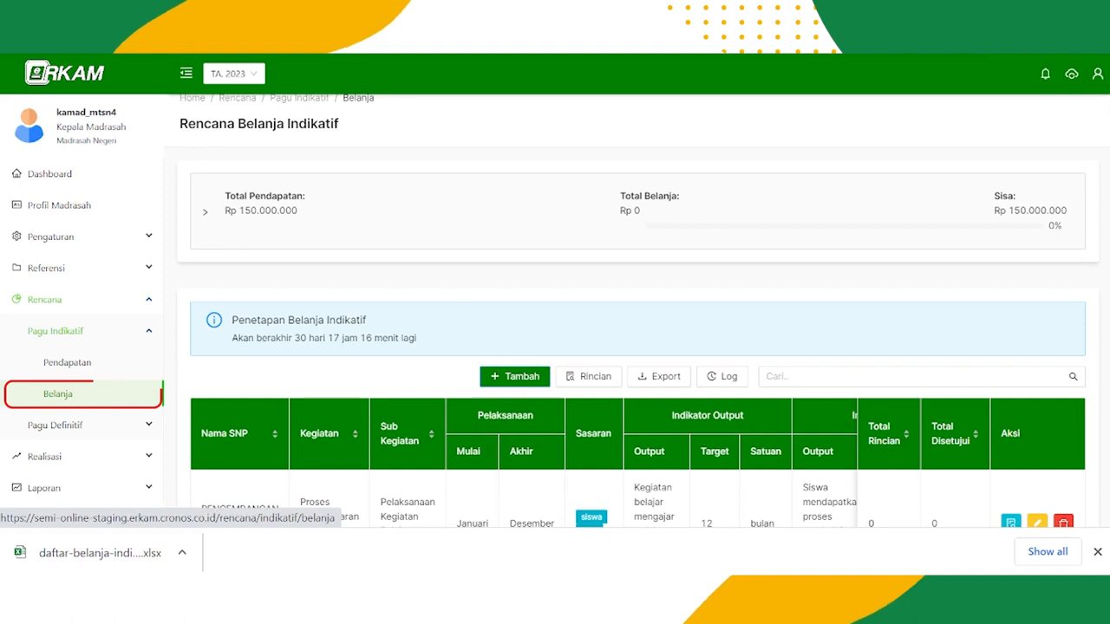
{"action": "scroll", "coordinate": [463, 317], "scroll_direction": "down", "scroll_amount": 2}
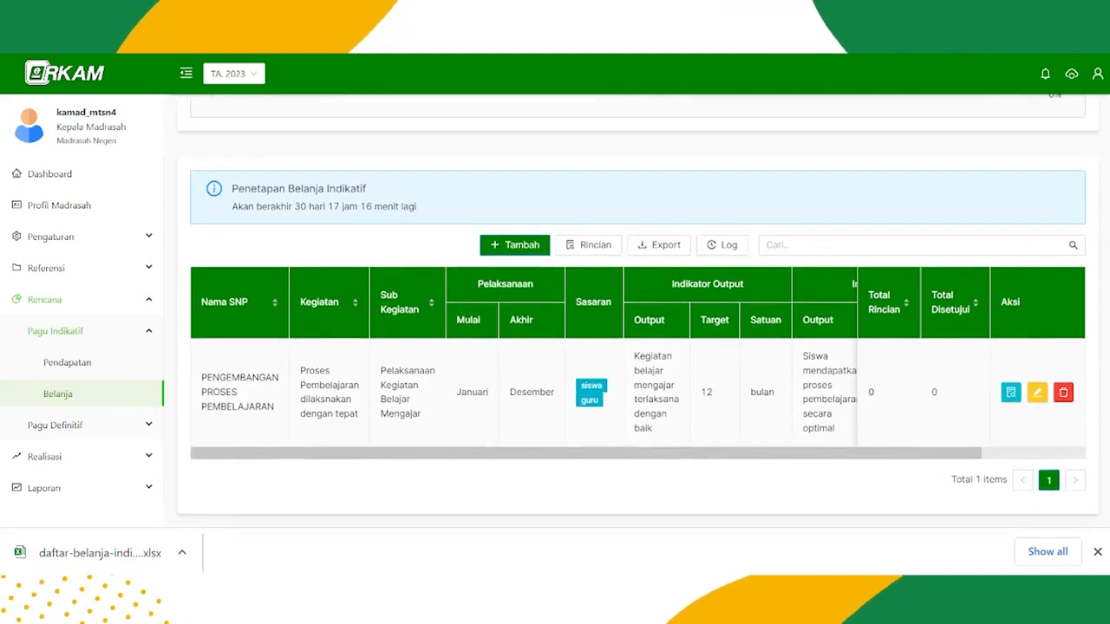